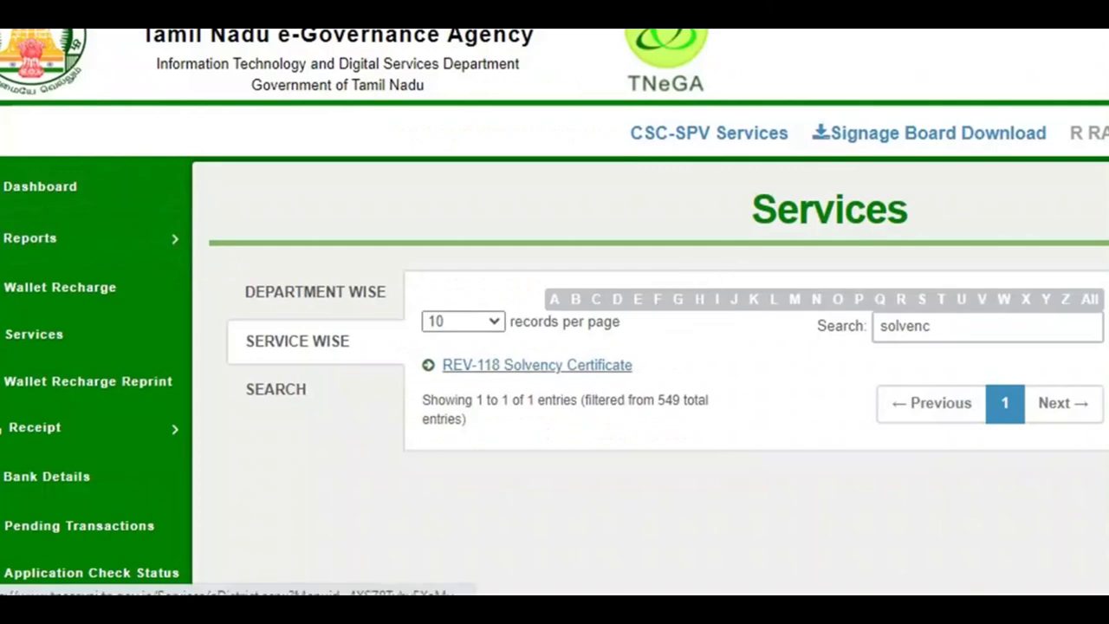
Open the REV-118 Solvency Certificate service from the search results.
click(537, 365)
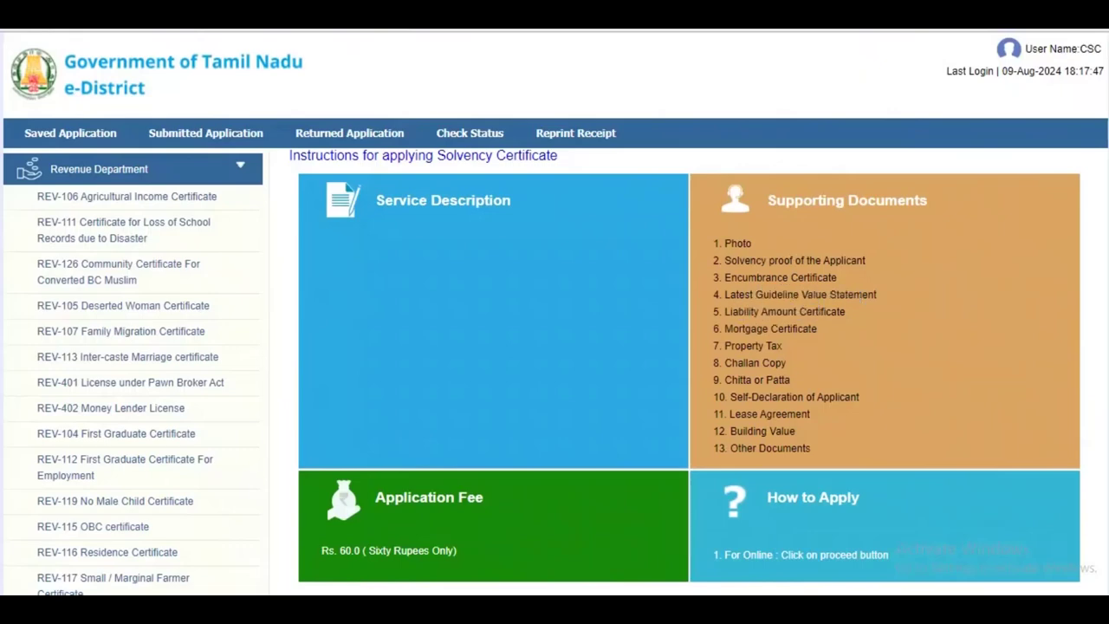
Search the applicant's CAN record by Aadhaar number and select the matching result.
scroll(555, 346, down, 1)
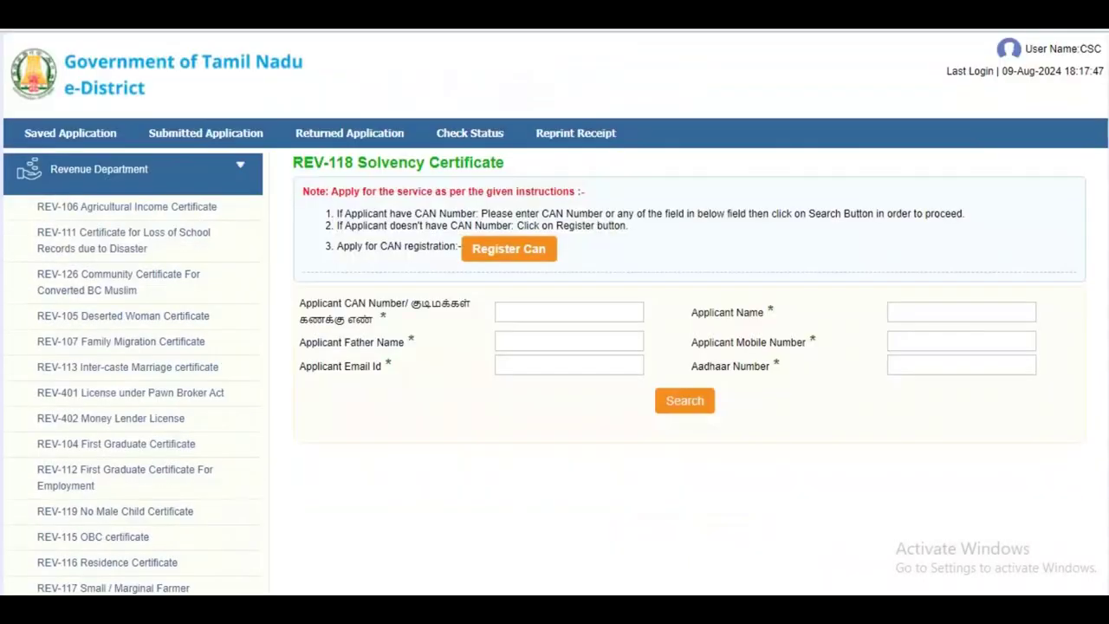
click(568, 312)
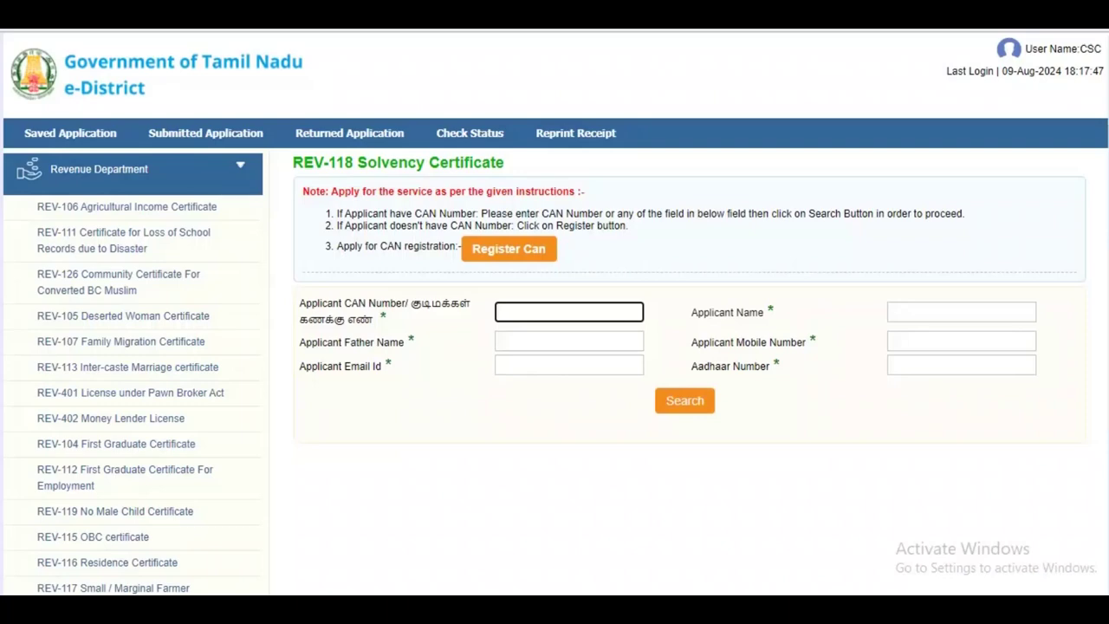
click(961, 365)
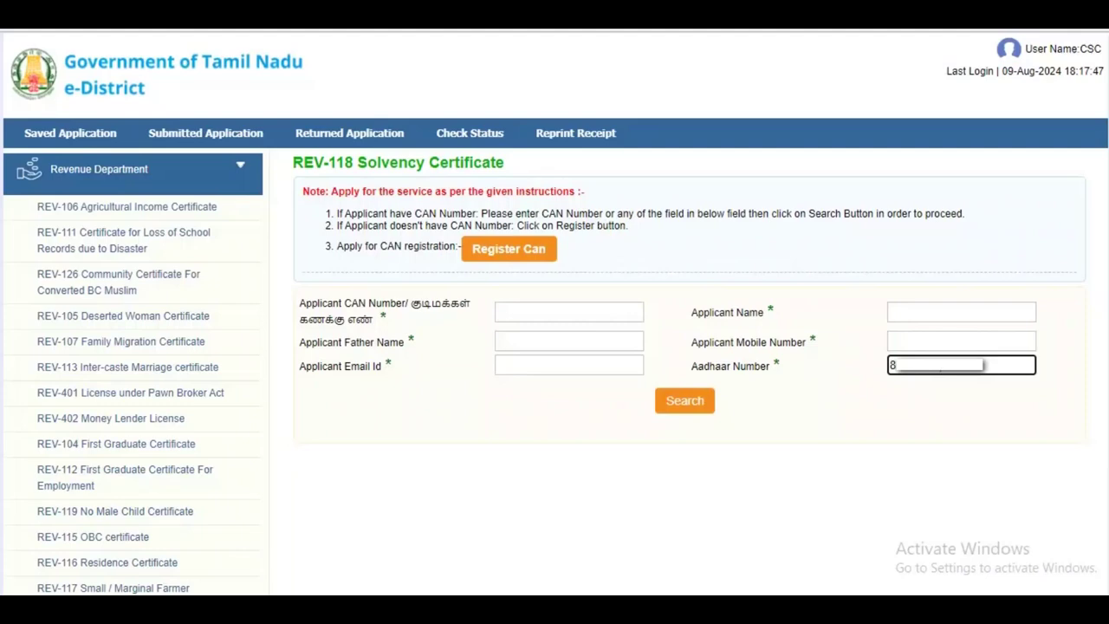
key(Return)
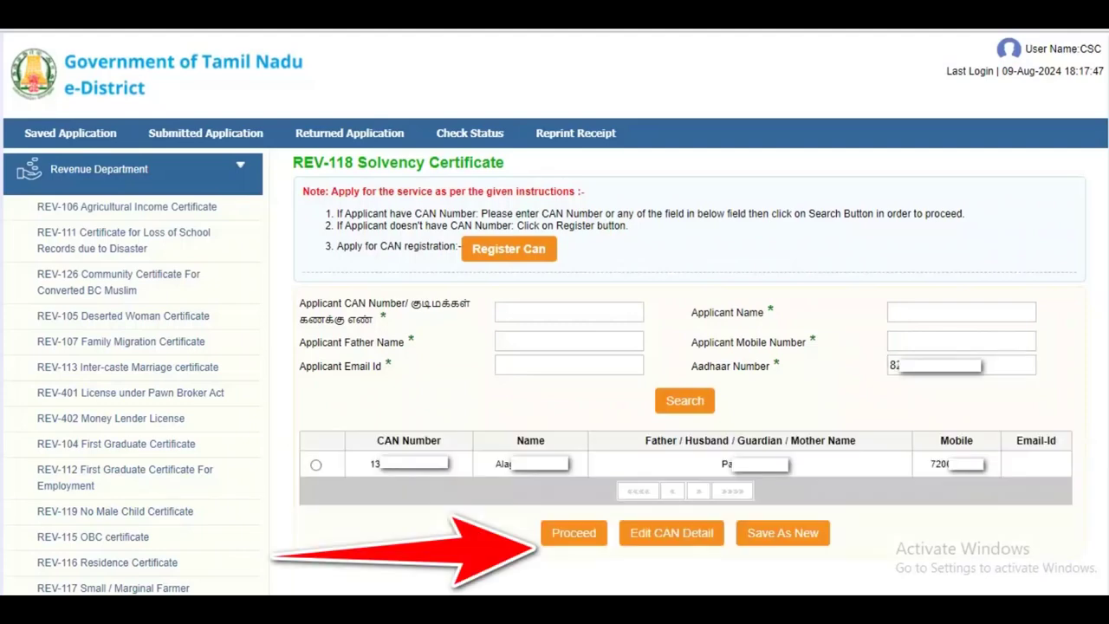
click(316, 464)
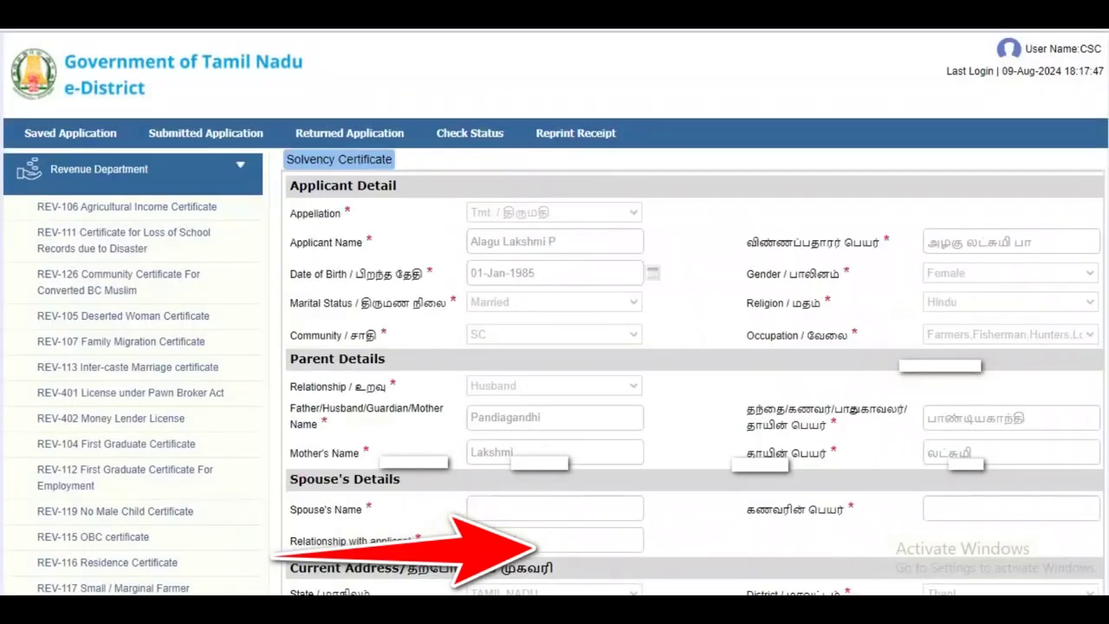
Scroll to Immovable Properties and start entering the total solvency amount.
scroll(555, 346, down, 15)
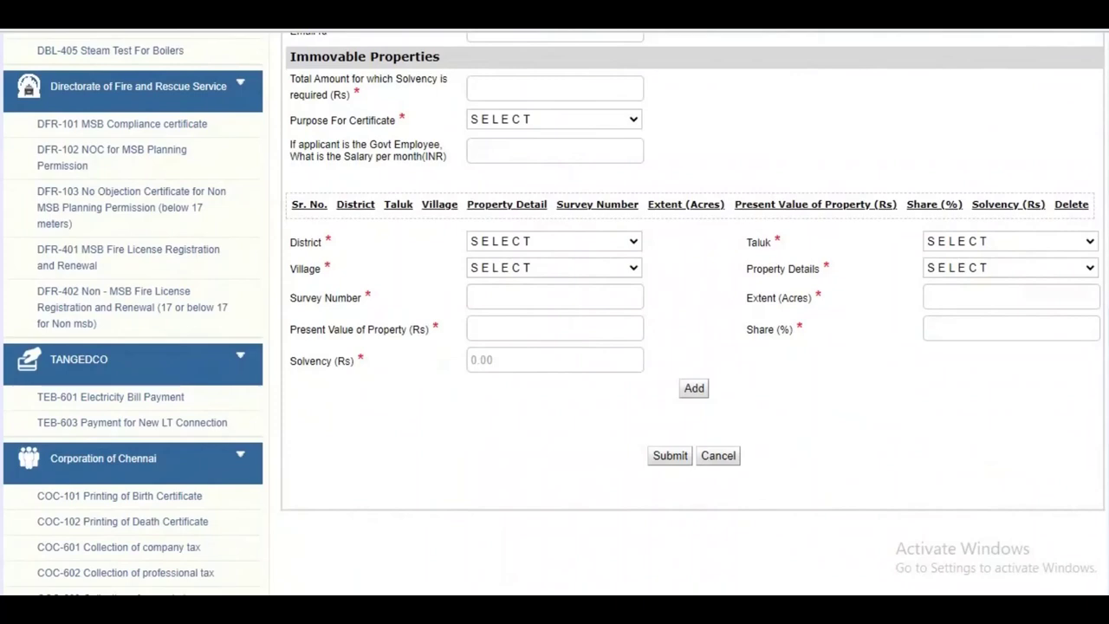
click(555, 88)
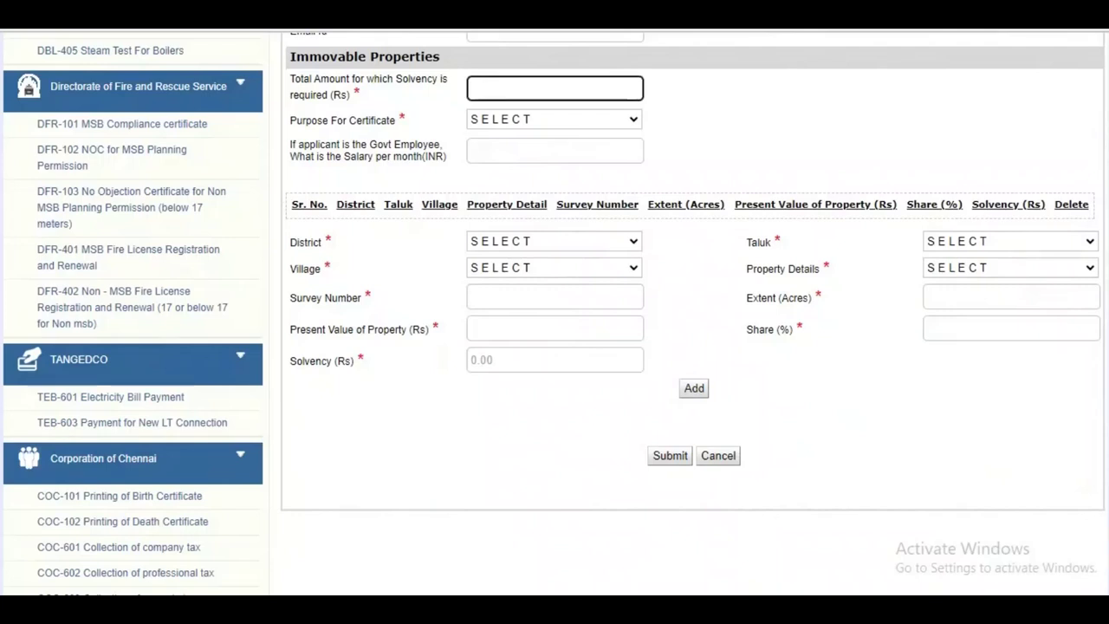
text(20000)
key(BackSpace)
key(BackSpace)
key(BackSpace)
key(BackSpace)
key(BackSpace)
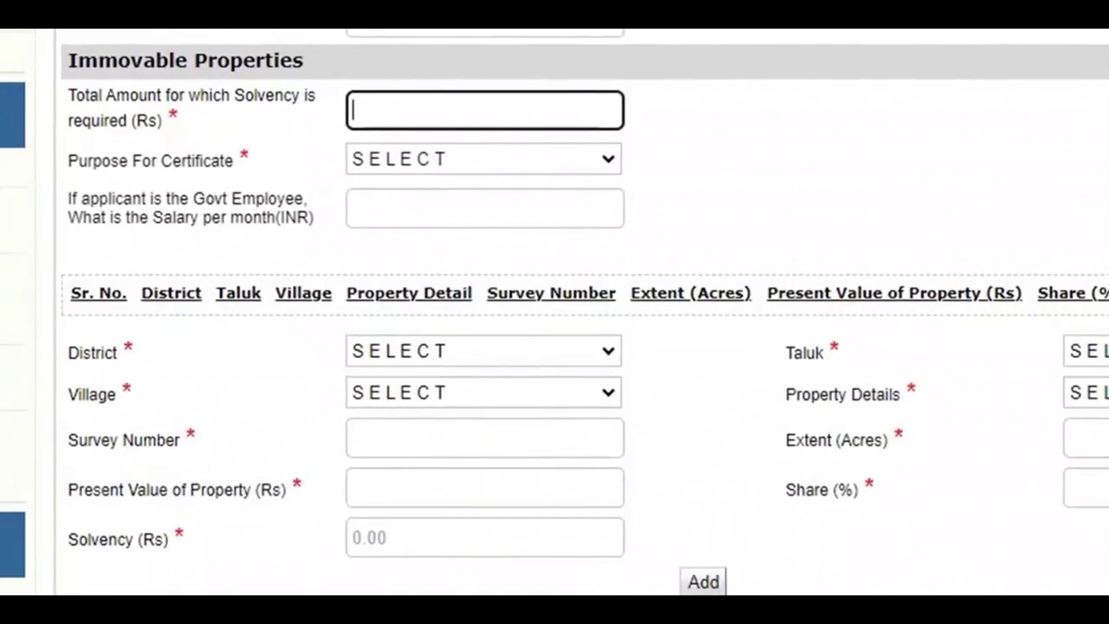
Set the certificate purpose to Registering in as Contractor.
click(483, 159)
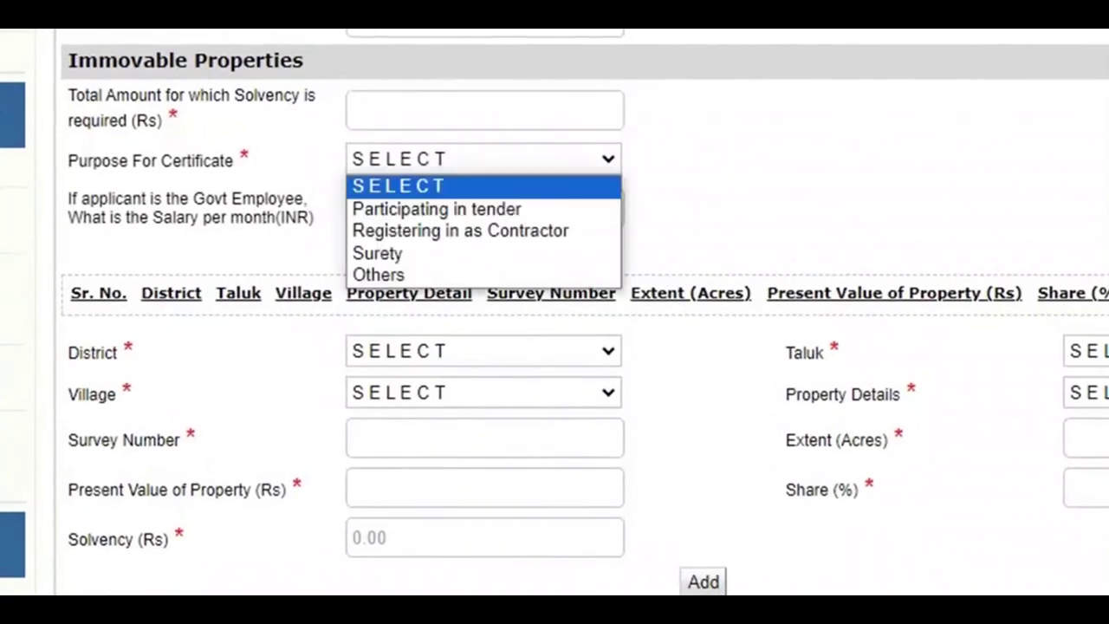
key(Down)
key(Down)
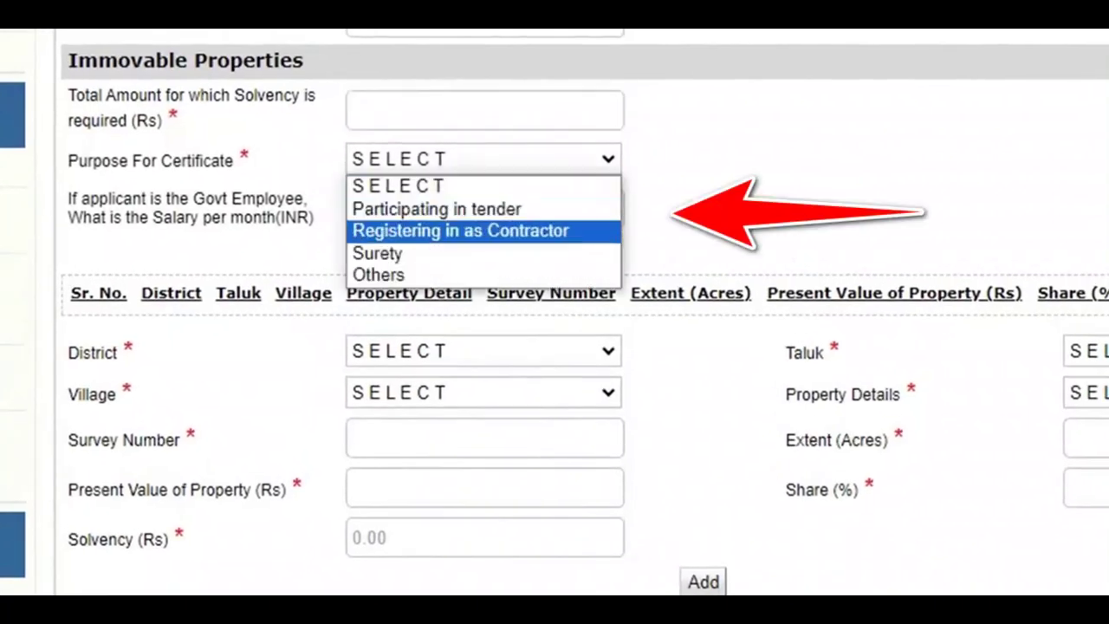
key(Down)
key(Down)
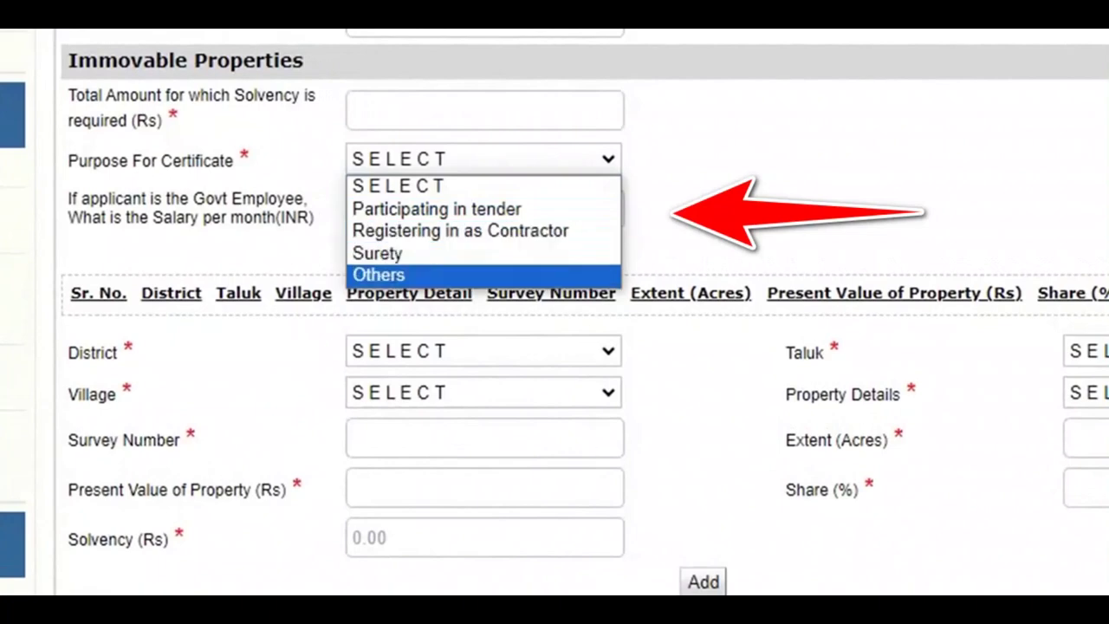
key(Up)
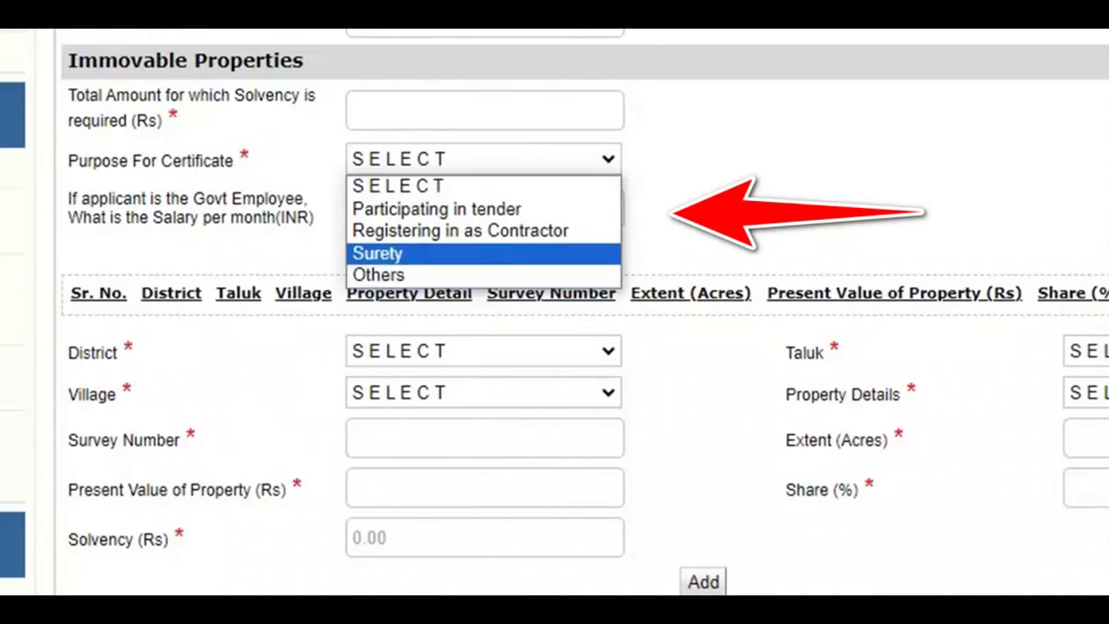
key(Up)
key(Return)
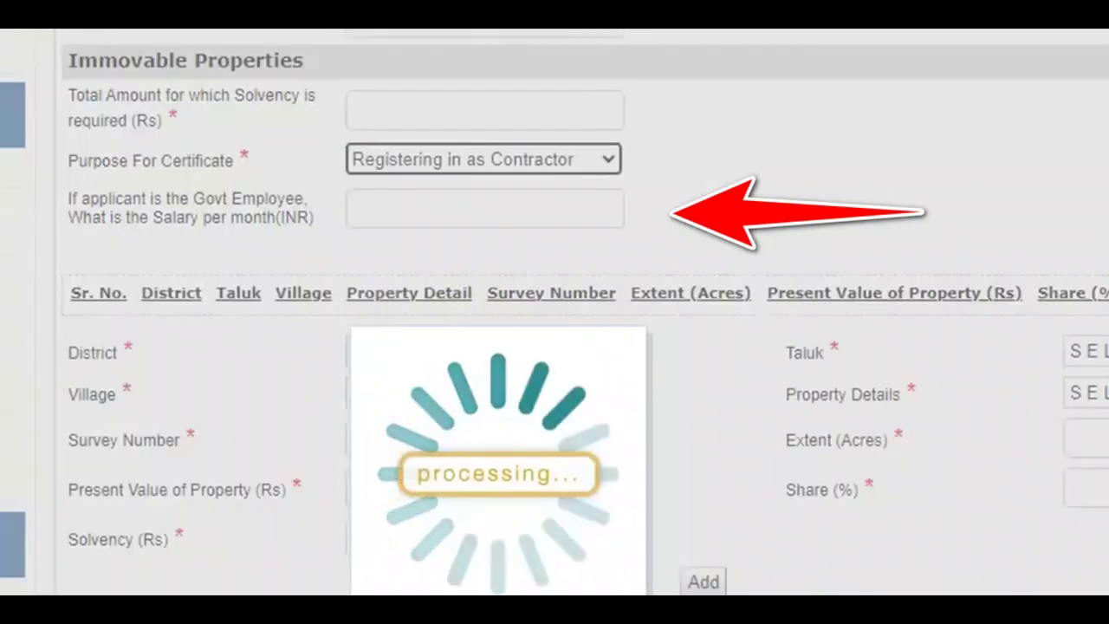
Enter a total solvency amount of 2500000 and a monthly salary of 250000.
click(484, 110)
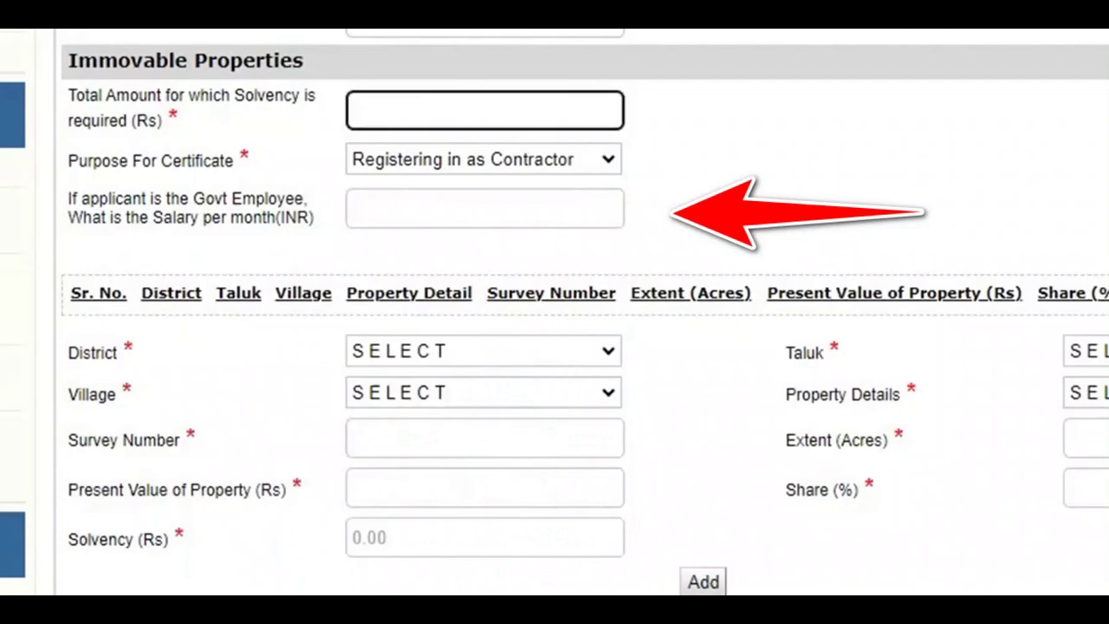
text(2500000)
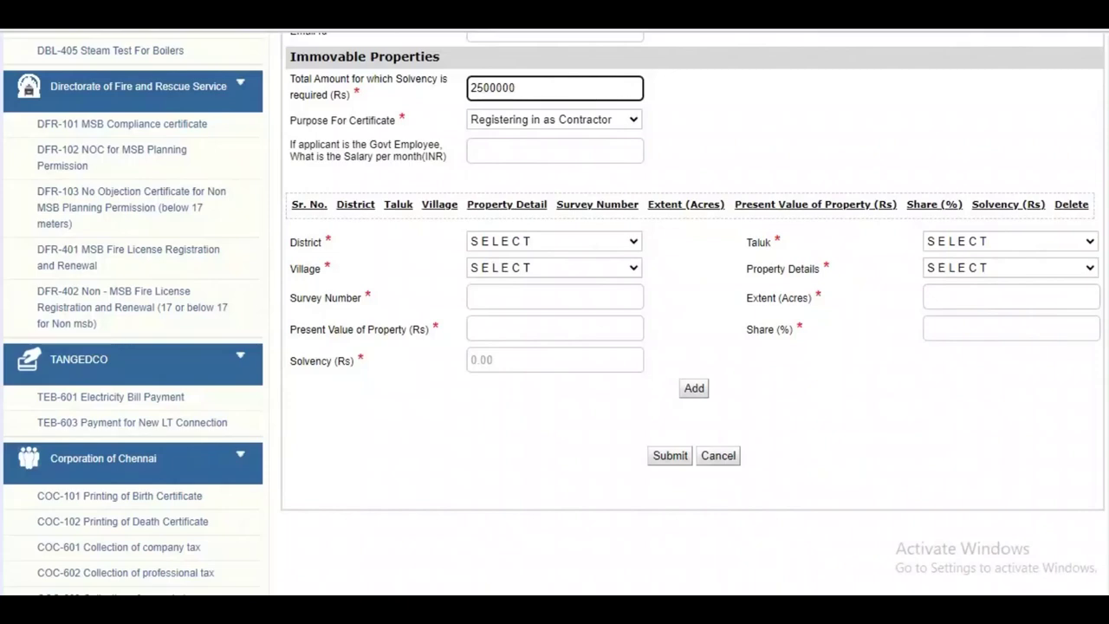
key(Tab)
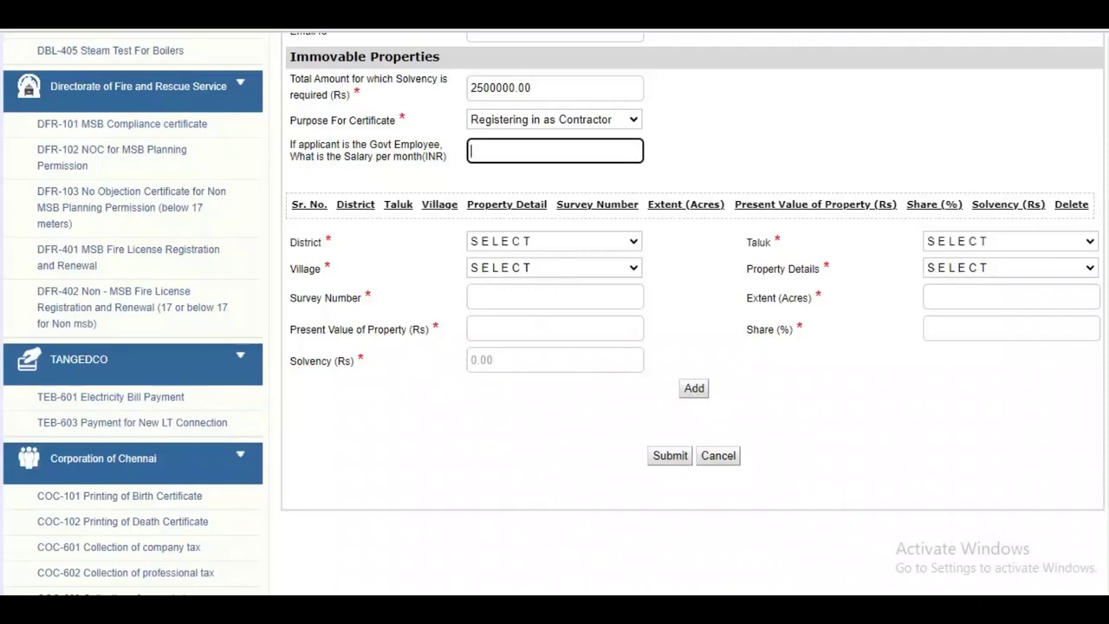
text(250000)
Locate the property in Namakkal, Kumarapalayam taluk, Ayyampalayam Agraharam village, as a Building.
click(563, 246)
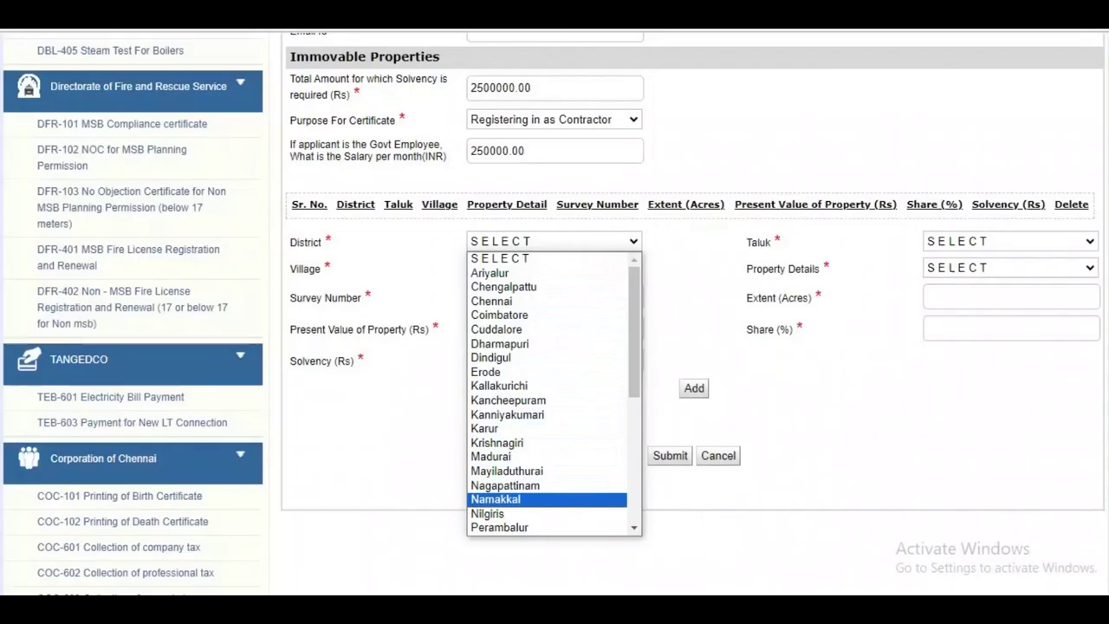
click(496, 499)
click(1009, 241)
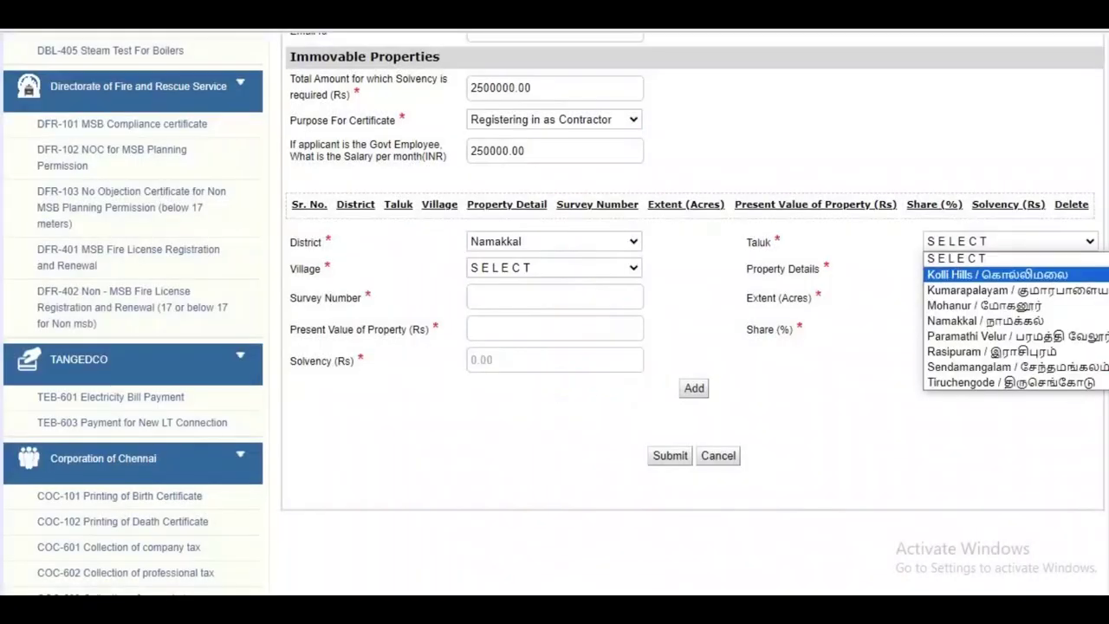
click(1014, 290)
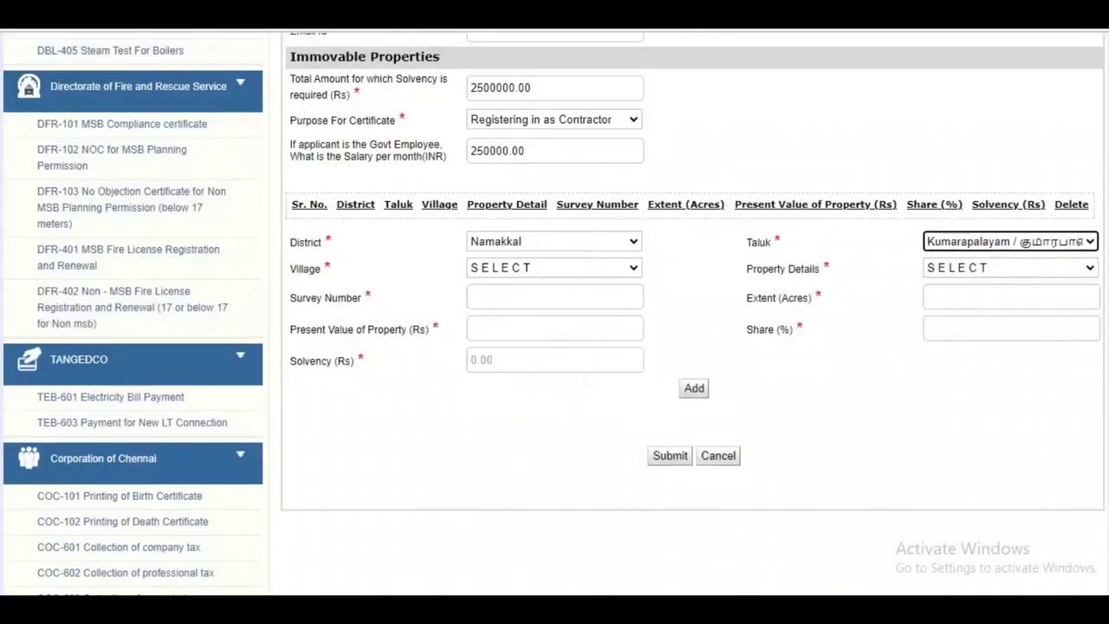
click(555, 268)
click(563, 316)
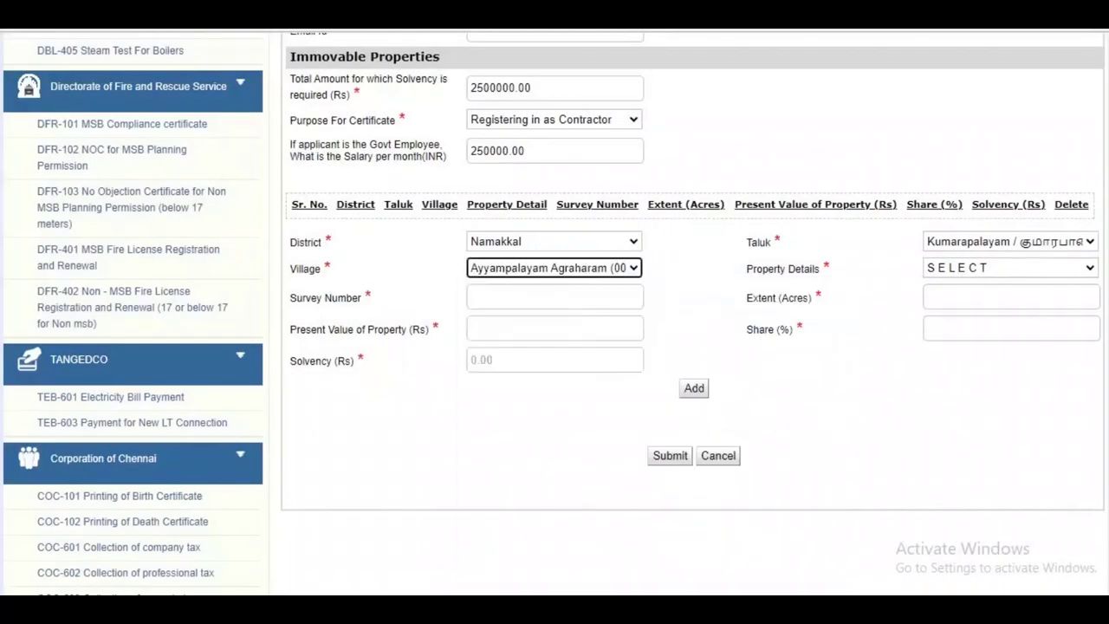
click(1011, 268)
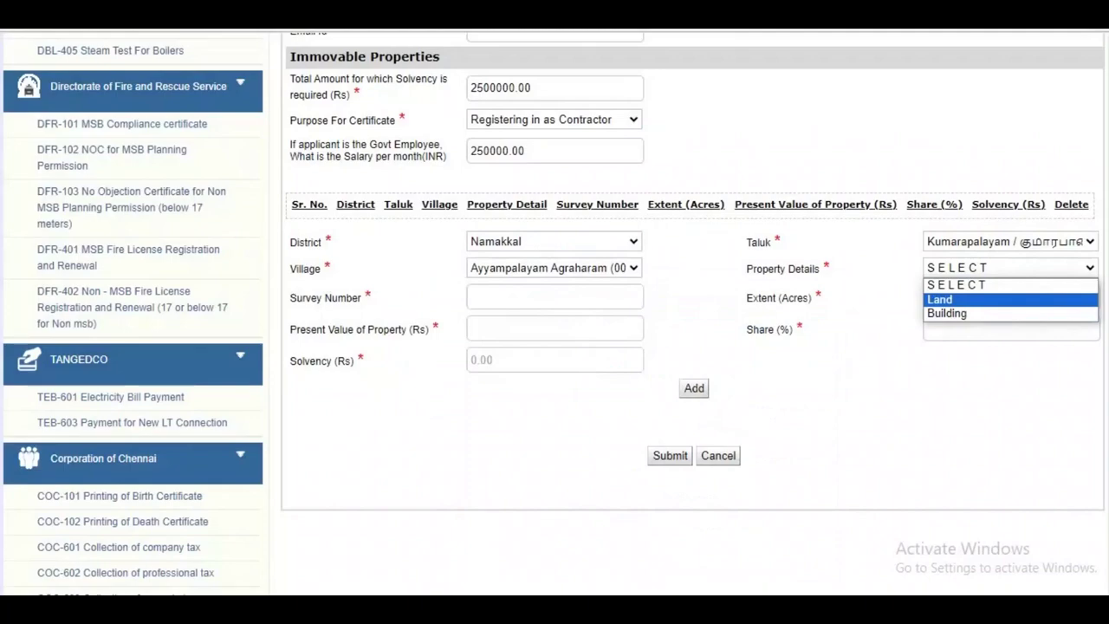
click(947, 313)
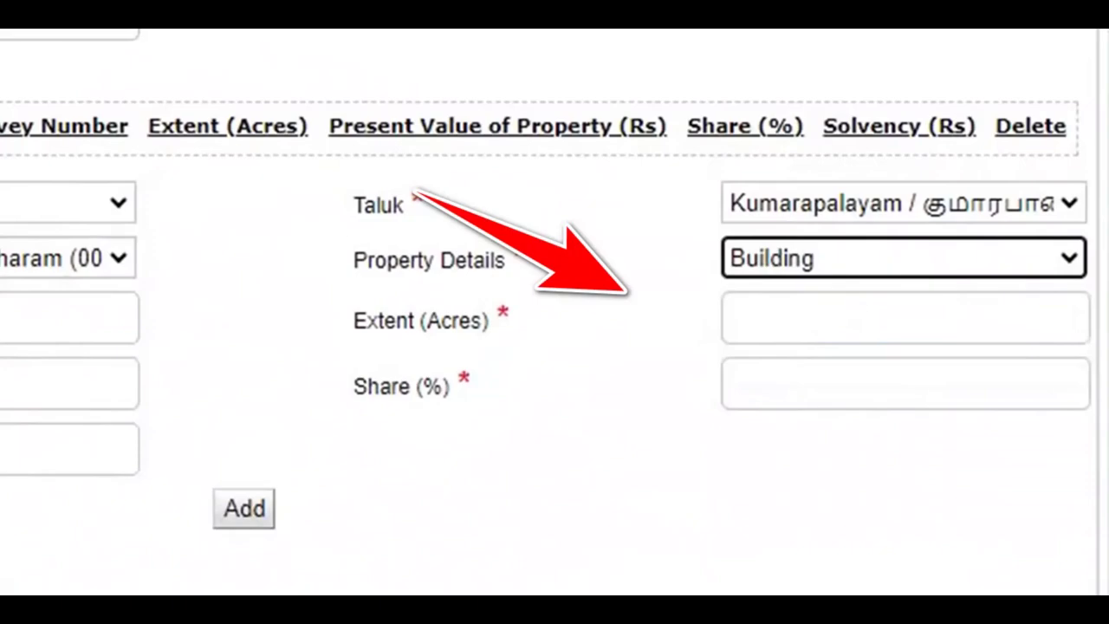
Enter survey number 25/2 and an extent of 0.023 acres.
click(69, 318)
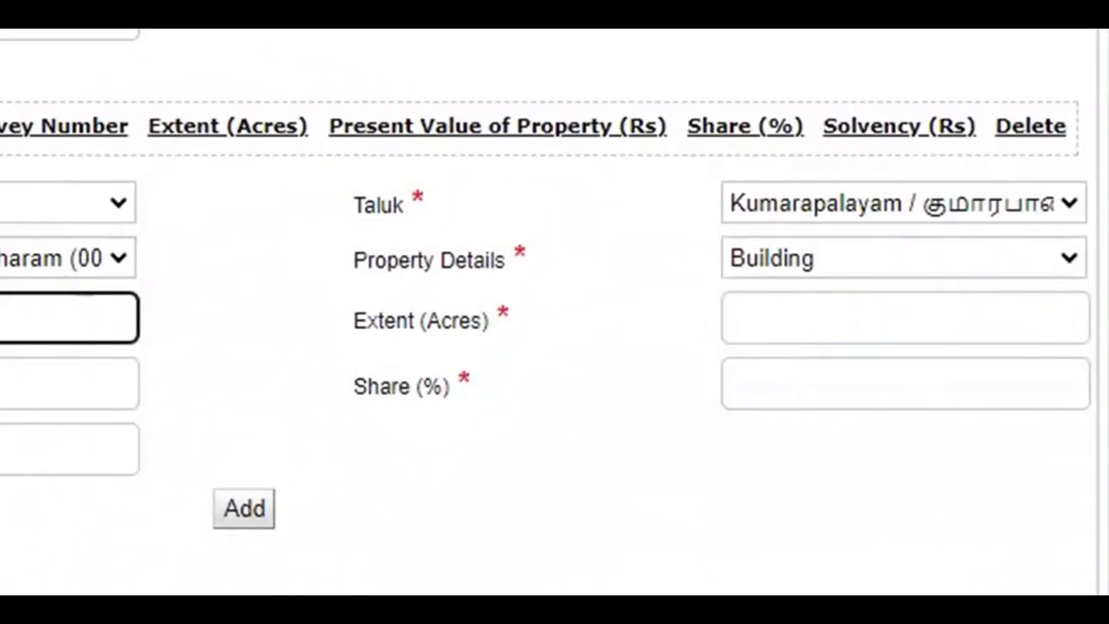
text(25/2)
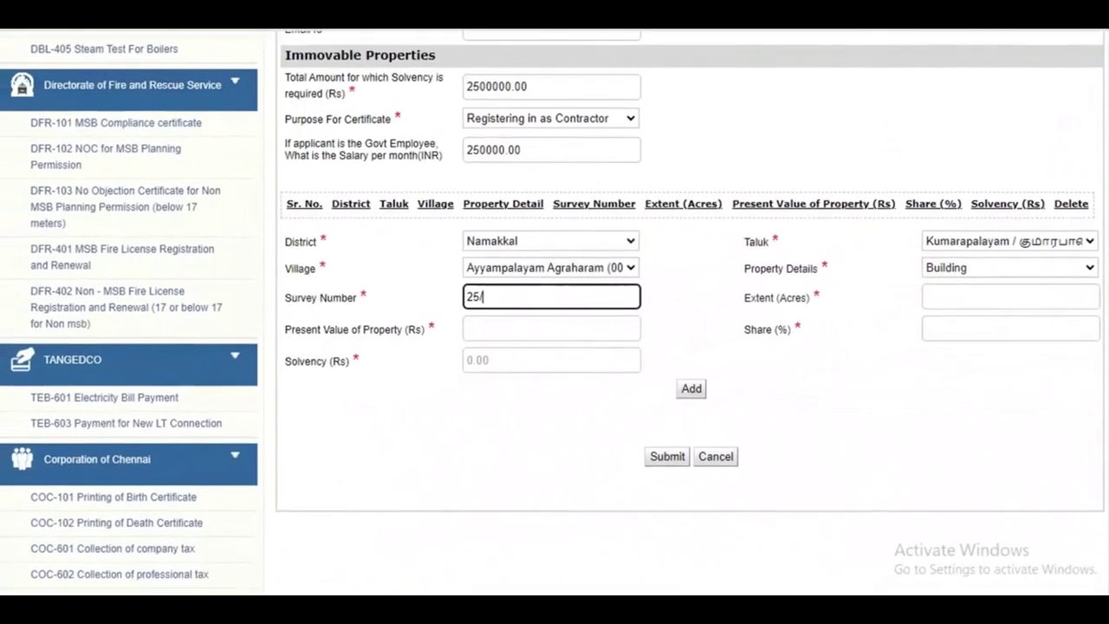
click(1011, 297)
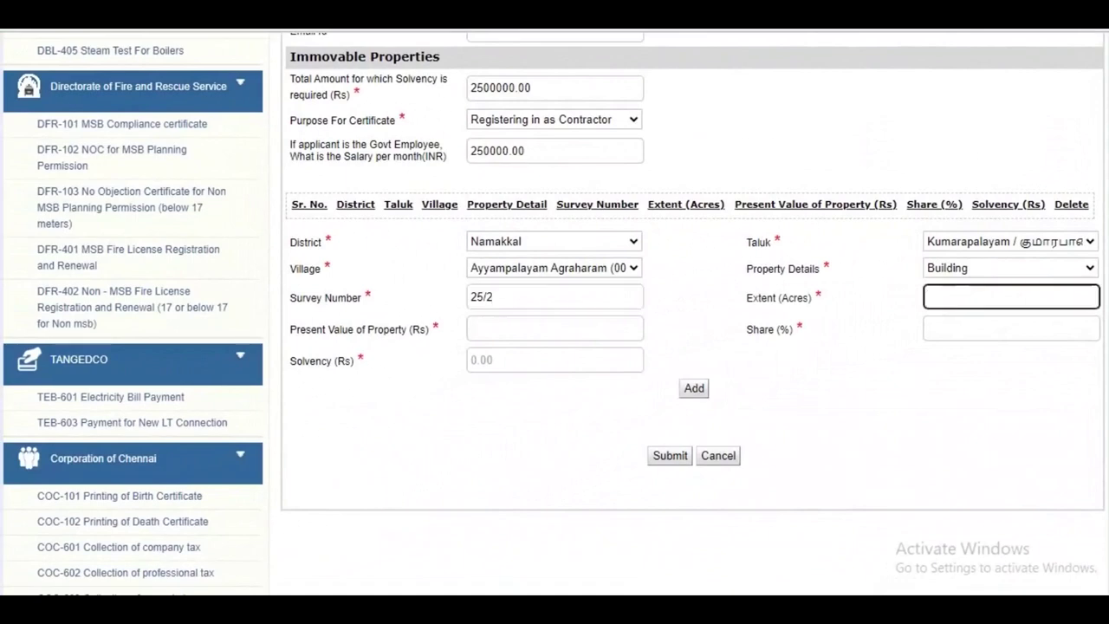
text(00.25.1)
key(shift+Left)
key(shift+Left)
key(shift+Left)
key(shift+Left)
key(shift+Left)
key(shift+Left)
key(shift+Left)
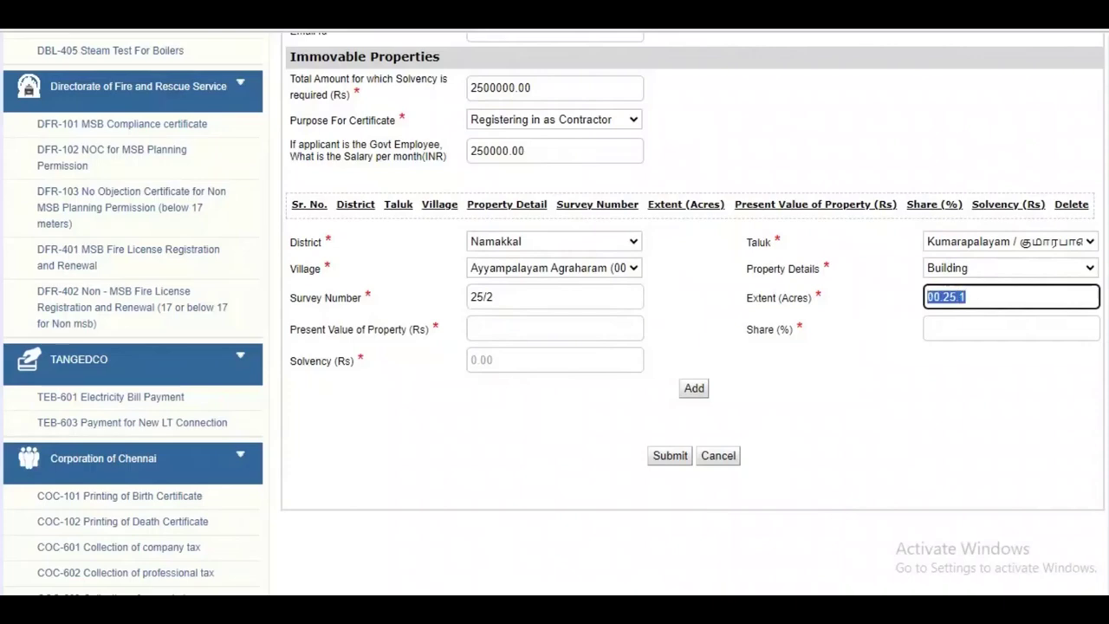
key(BackSpace)
text(0.)
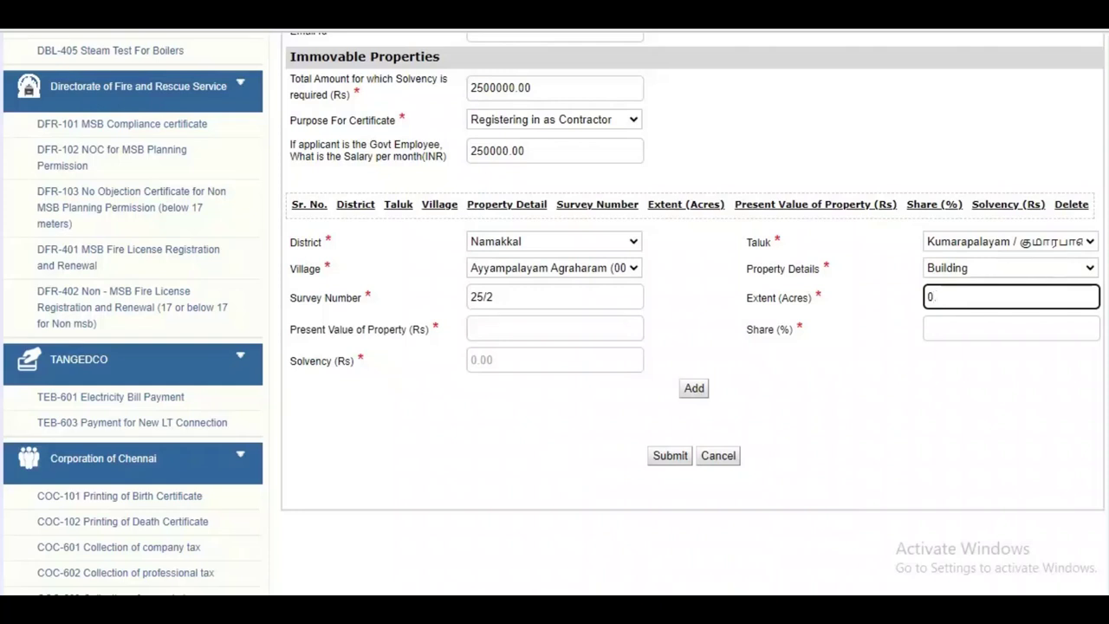
text(023)
Enter the property's present value as 3000000.
click(555, 328)
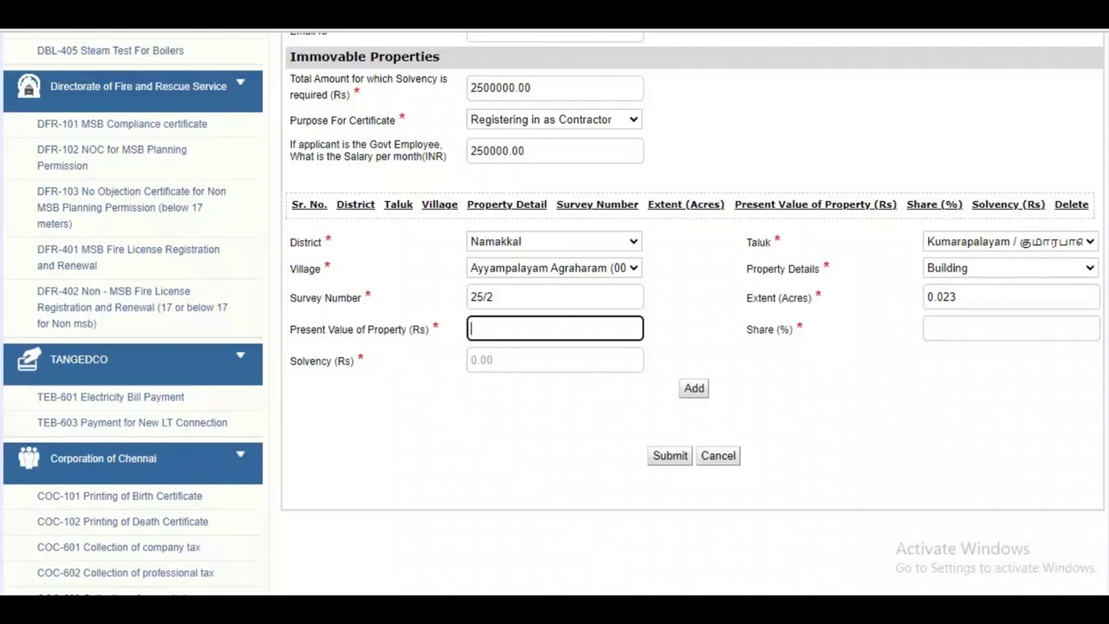
text(300000)
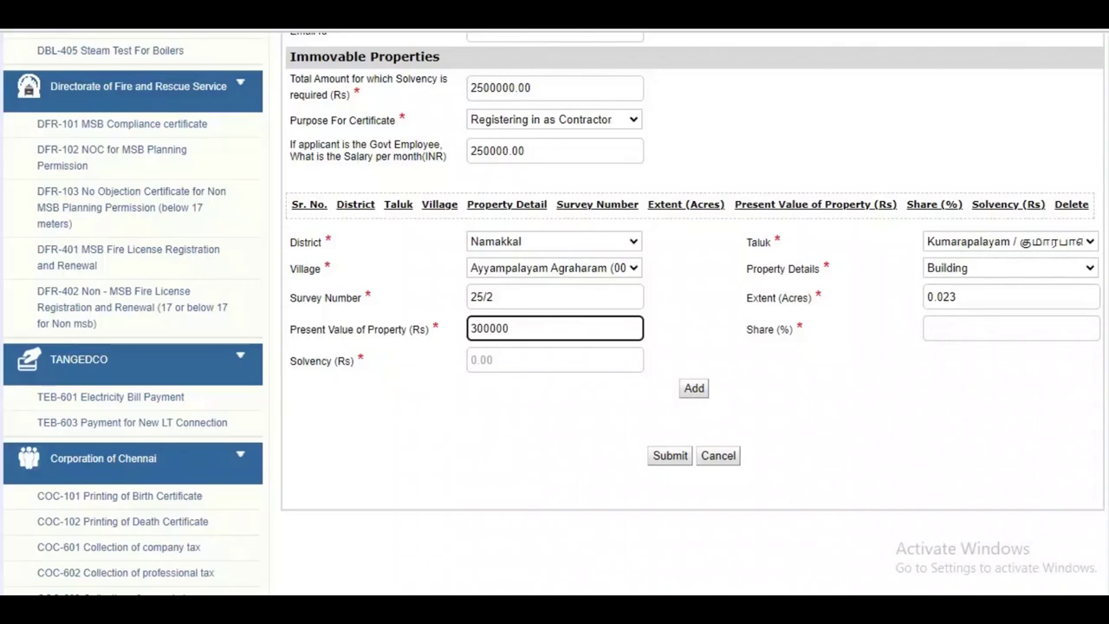
text(0)
key(Left)
key(Left)
key(Left)
key(Left)
key(Left)
key(Left)
key(Left)
key(Tab)
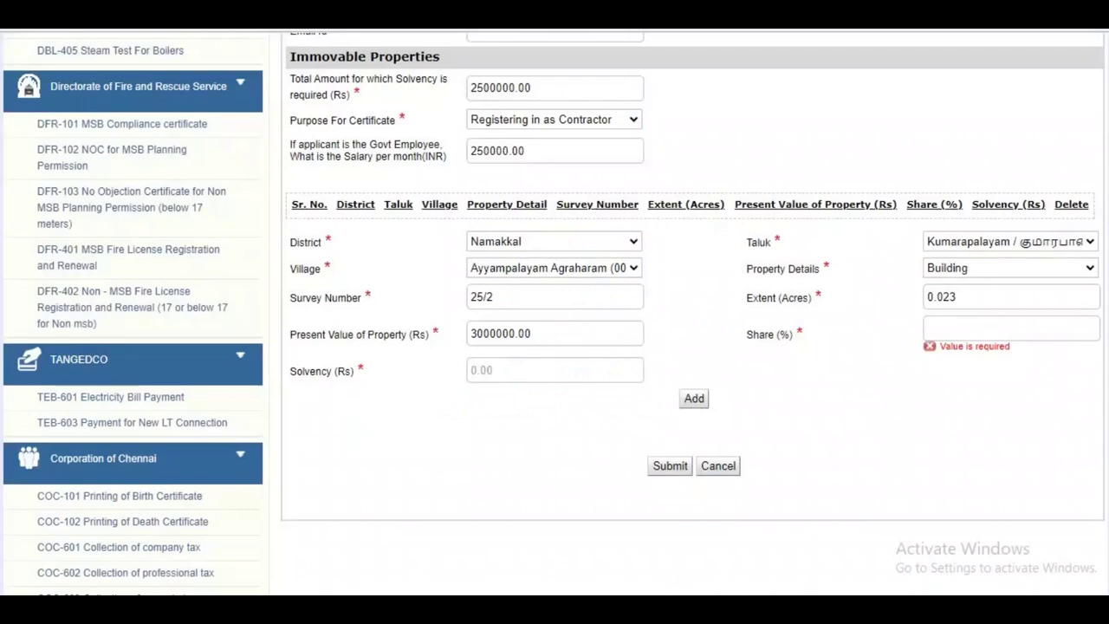
Enter a 100% share, confirm Building, and add the property as row 1.
text(100)
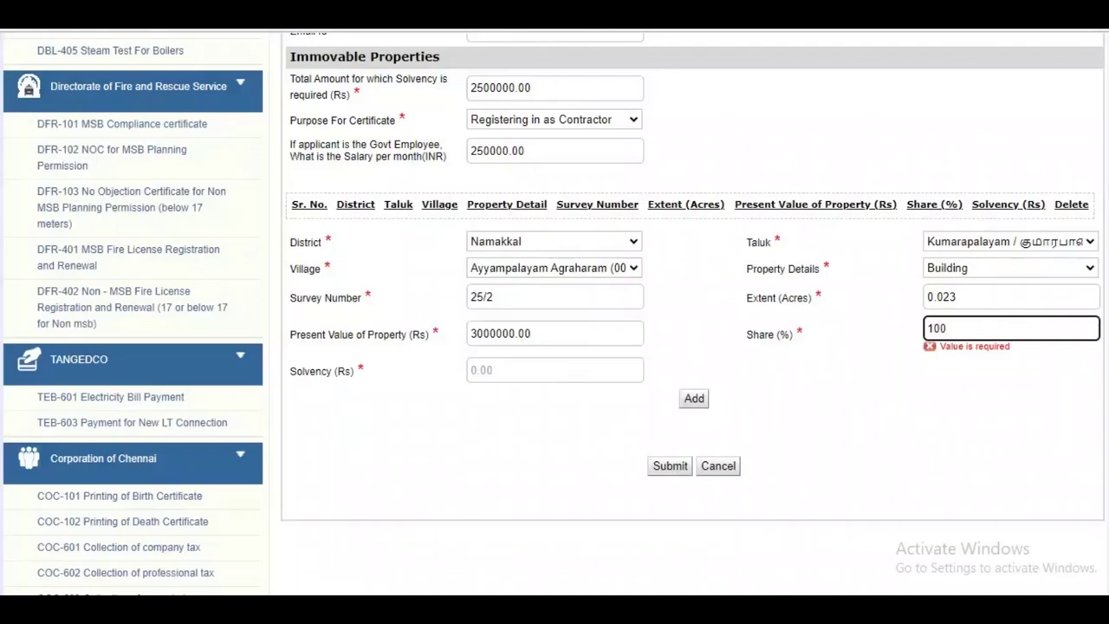
click(1010, 268)
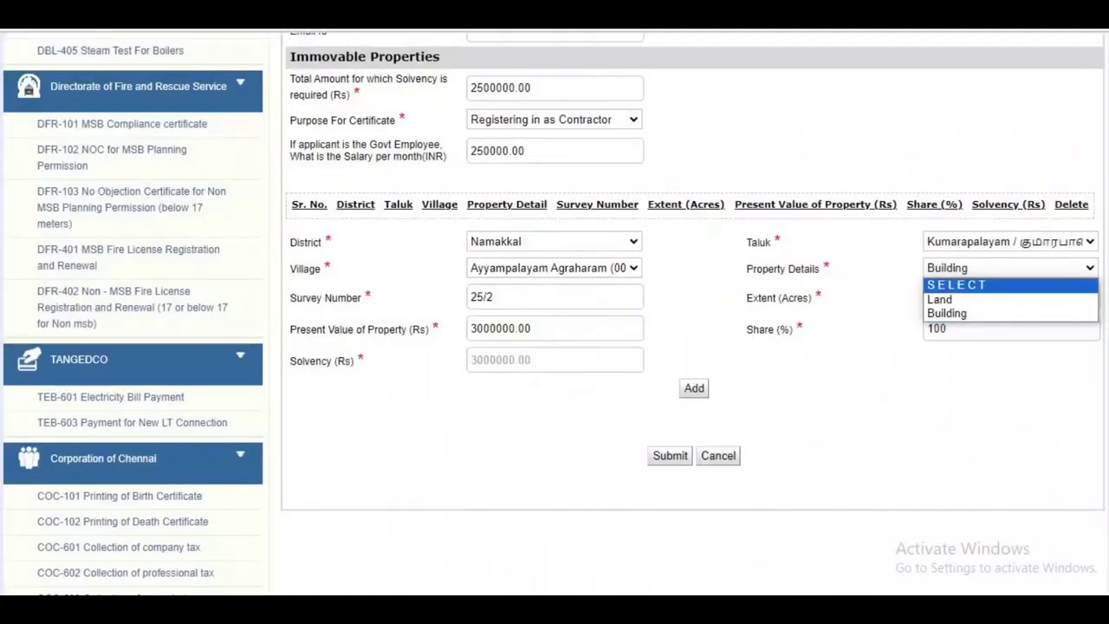
key(Down)
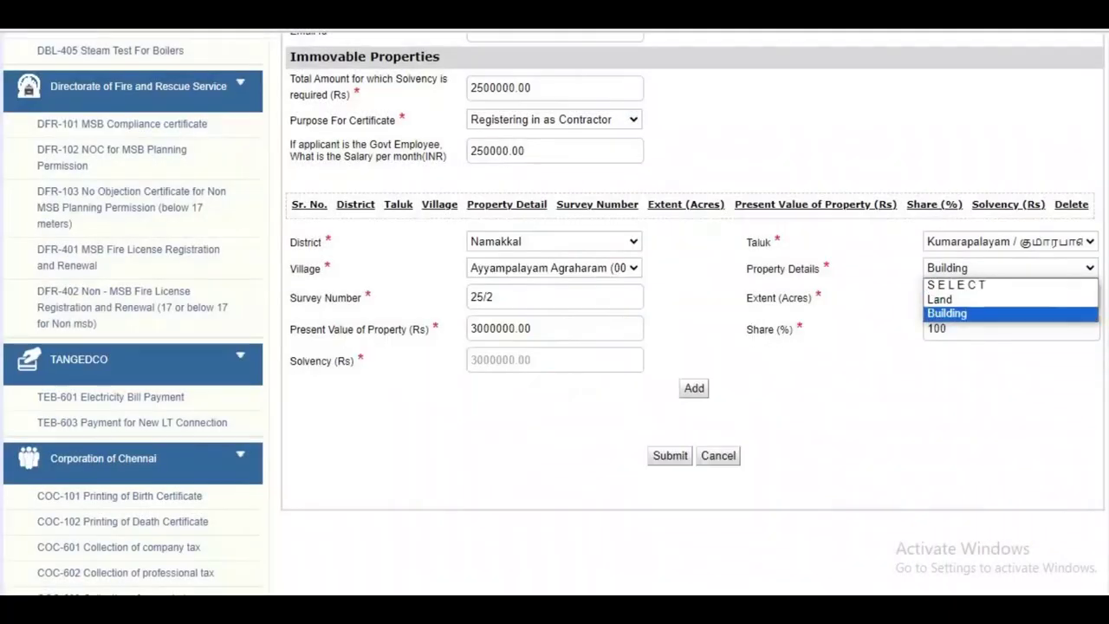
key(Return)
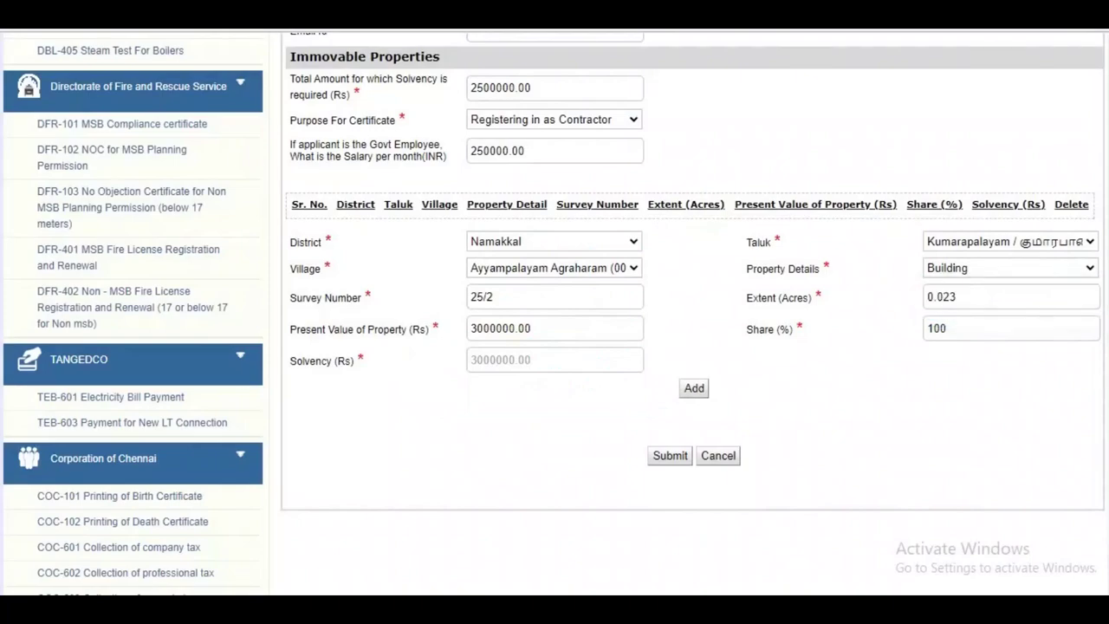
click(694, 388)
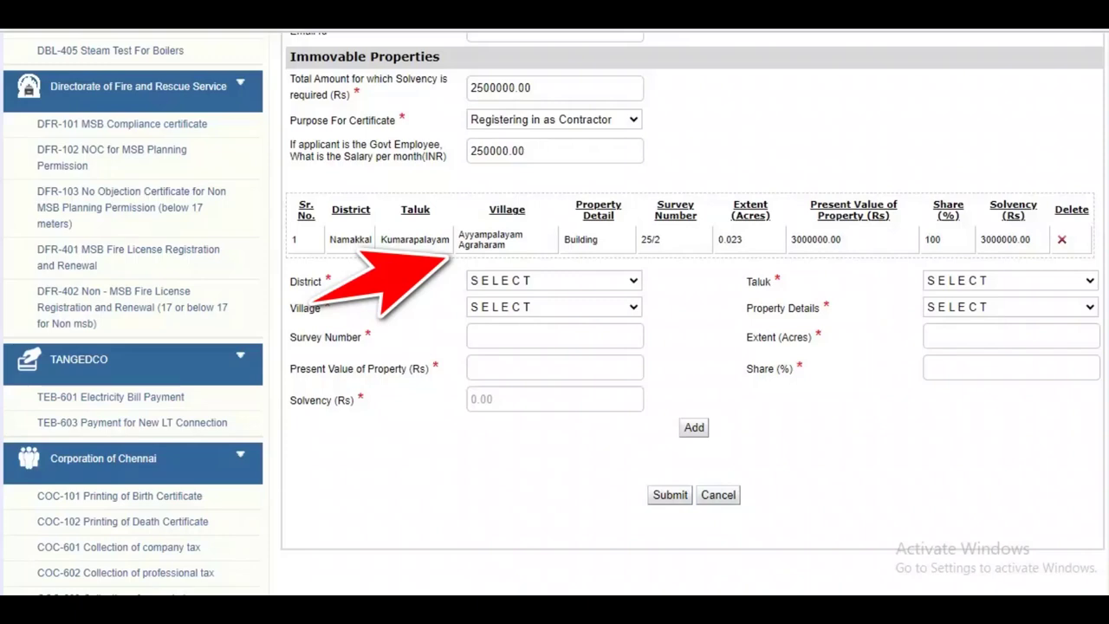
scroll(693, 312, up, 2)
scroll(694, 312, down, 4)
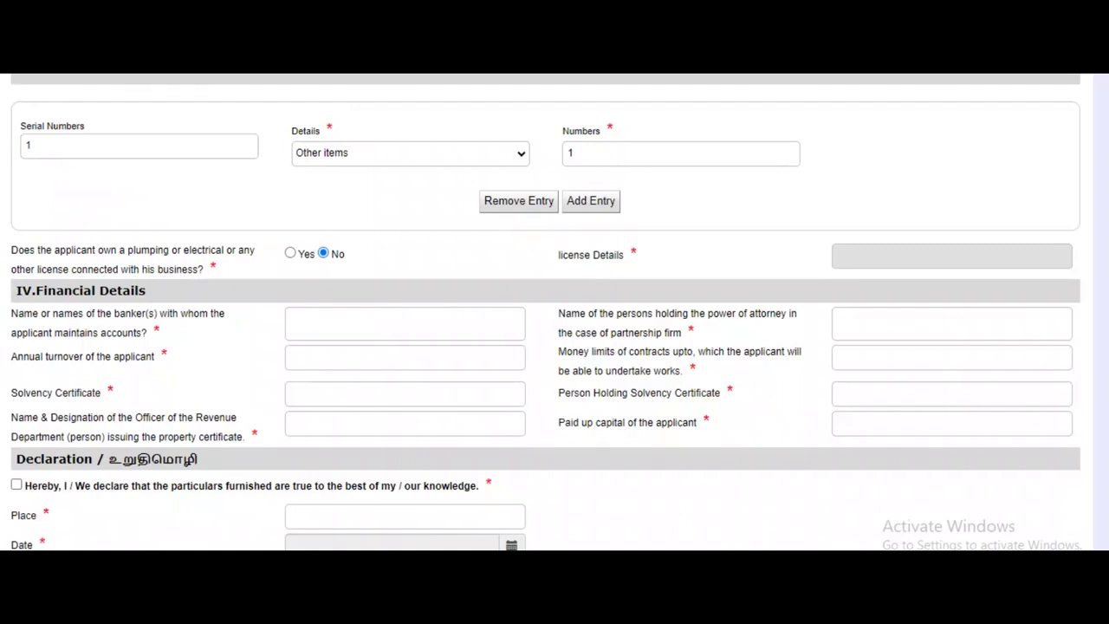
Enter INDIAN OVERSEAS BANK as banker and the power-of-attorney holder's name.
click(405, 323)
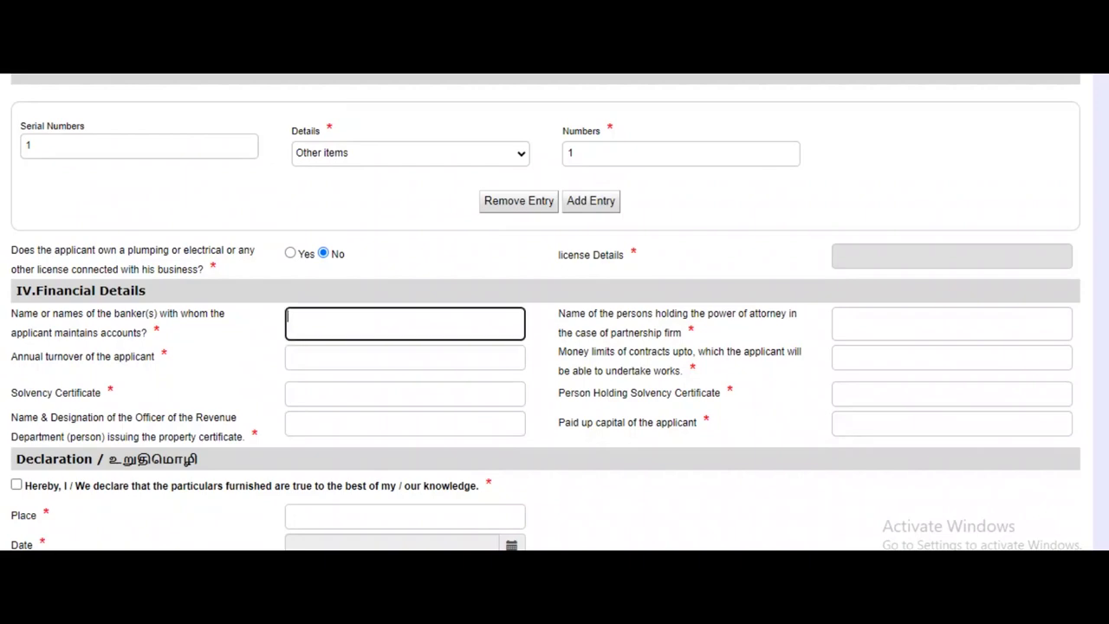
text(INDIAN OVERSEAS BN)
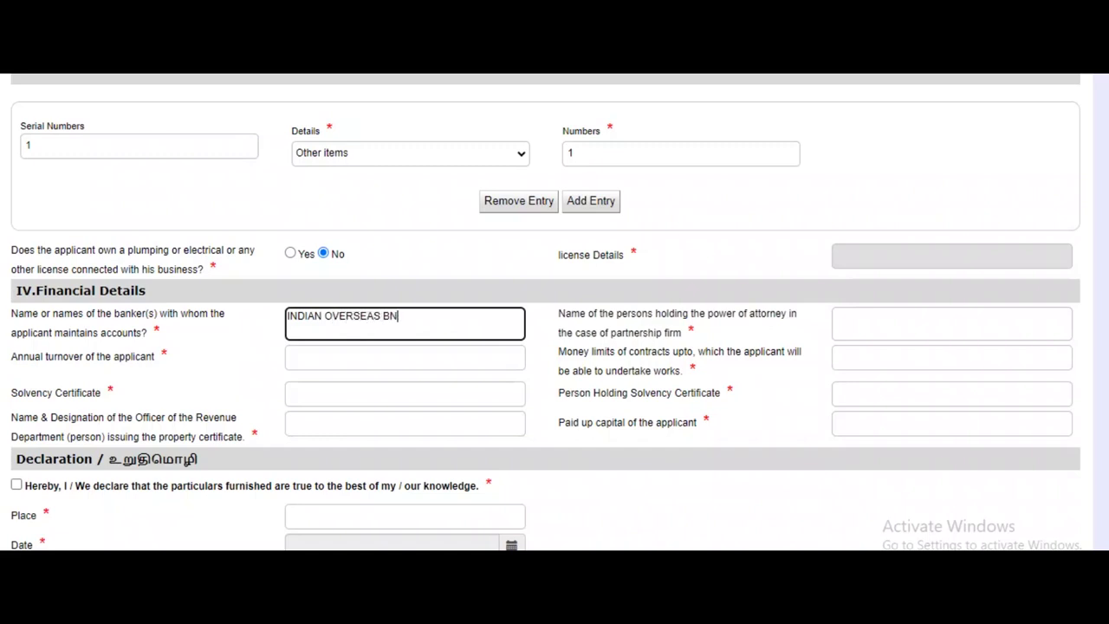
key(BackSpace)
text(ANK)
click(952, 323)
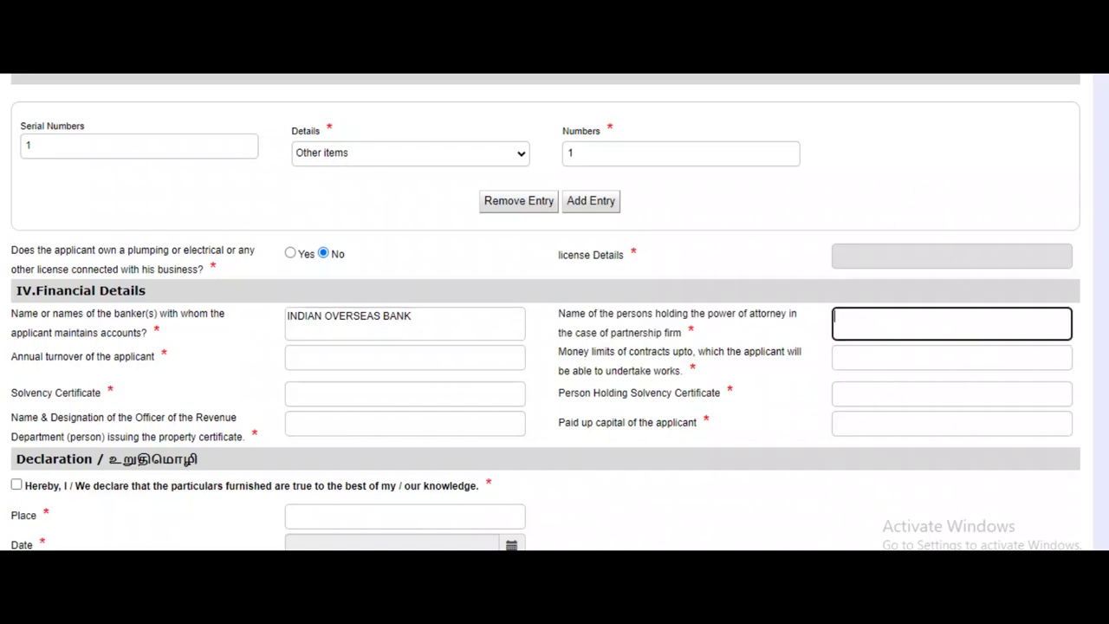
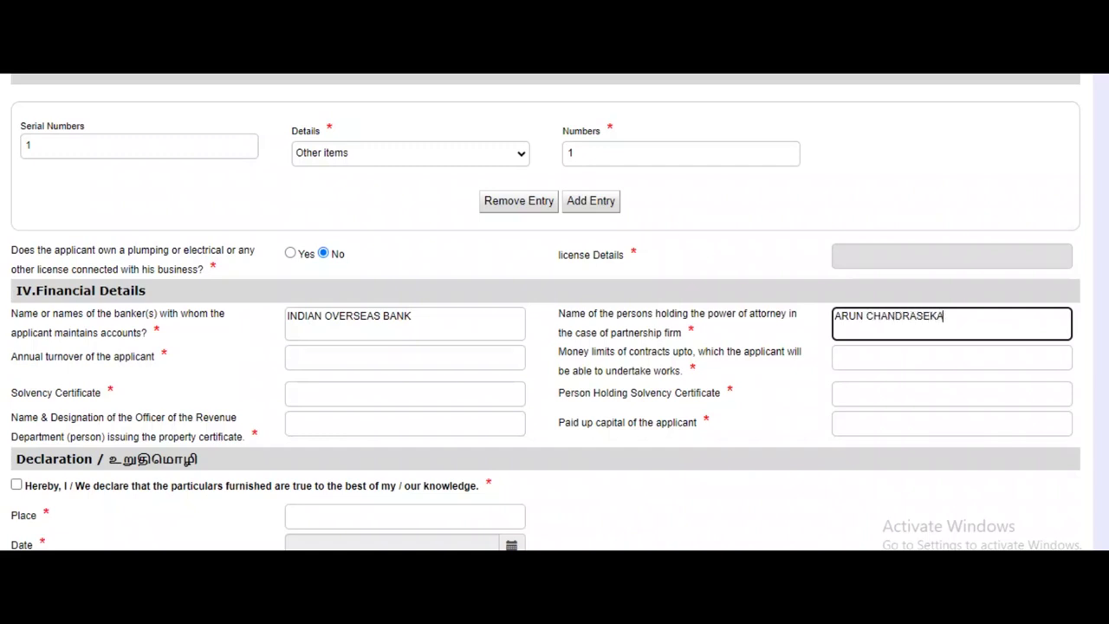
Set the contract money limit to 10000000.
click(405, 357)
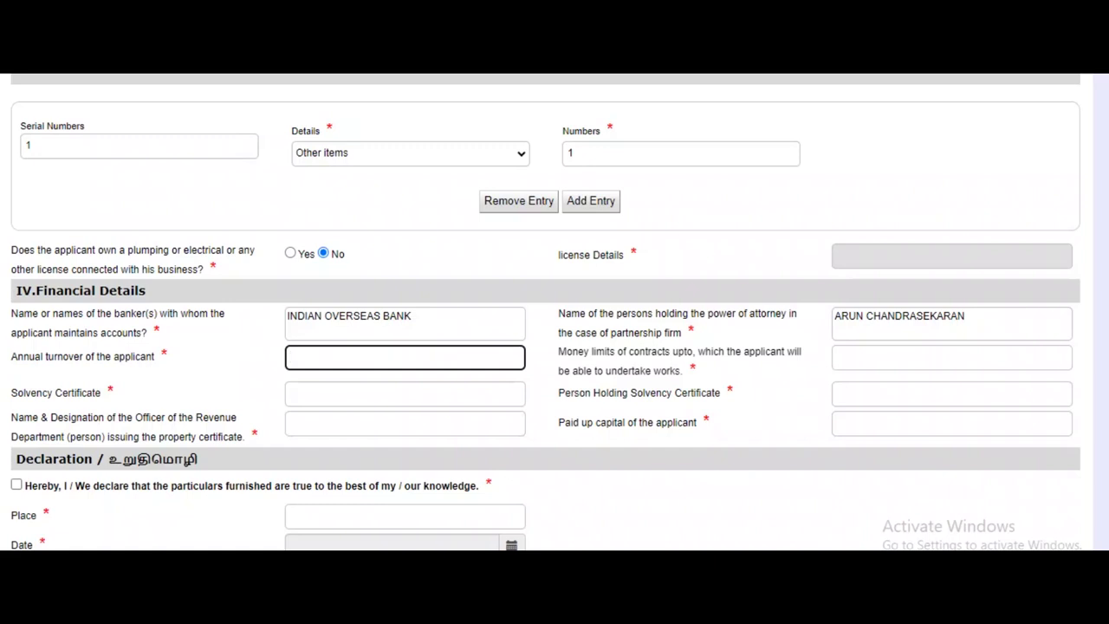
click(951, 357)
text(100000)
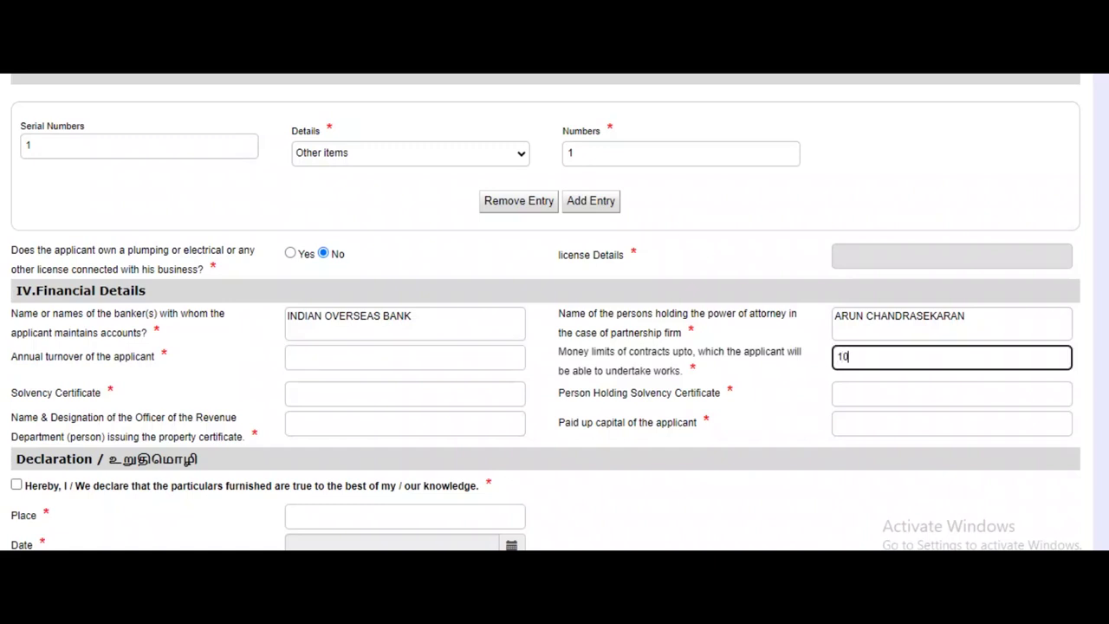
text(00)
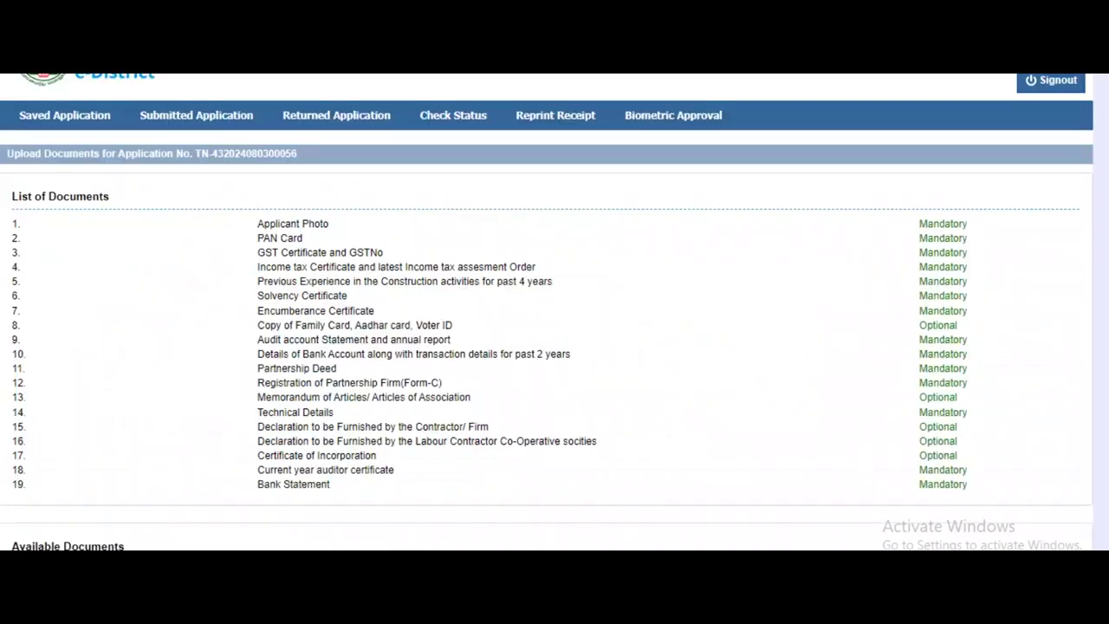
Review the uploaded documents table, including the Certificate of Incorporation, down to Make Payment.
scroll(554, 329, down, 1)
scroll(554, 330, down, 1)
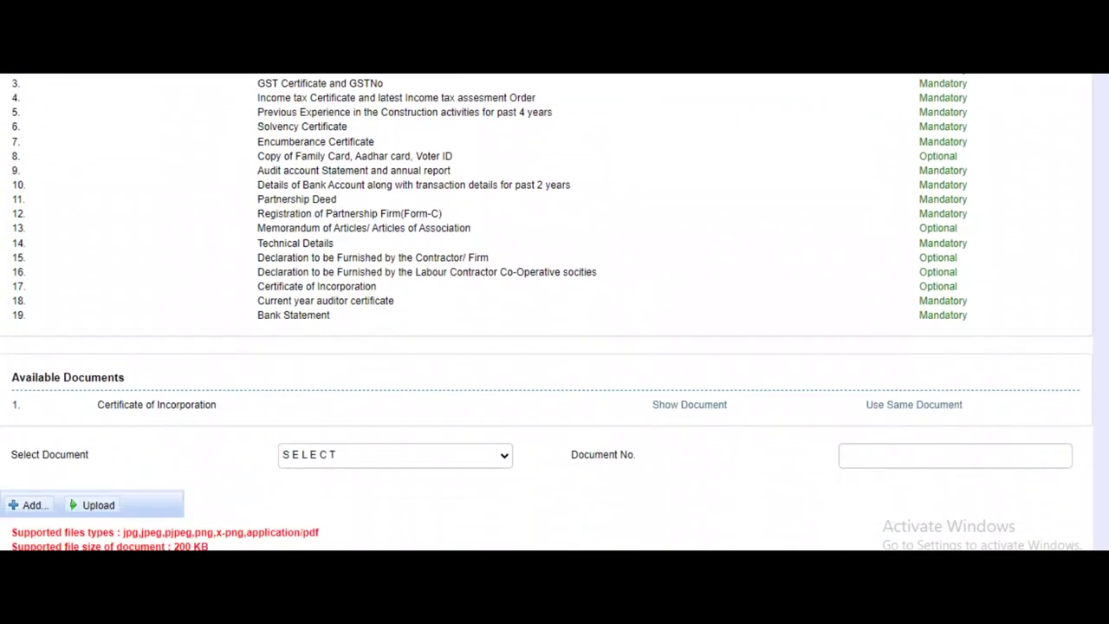
drag(104, 405, 216, 405)
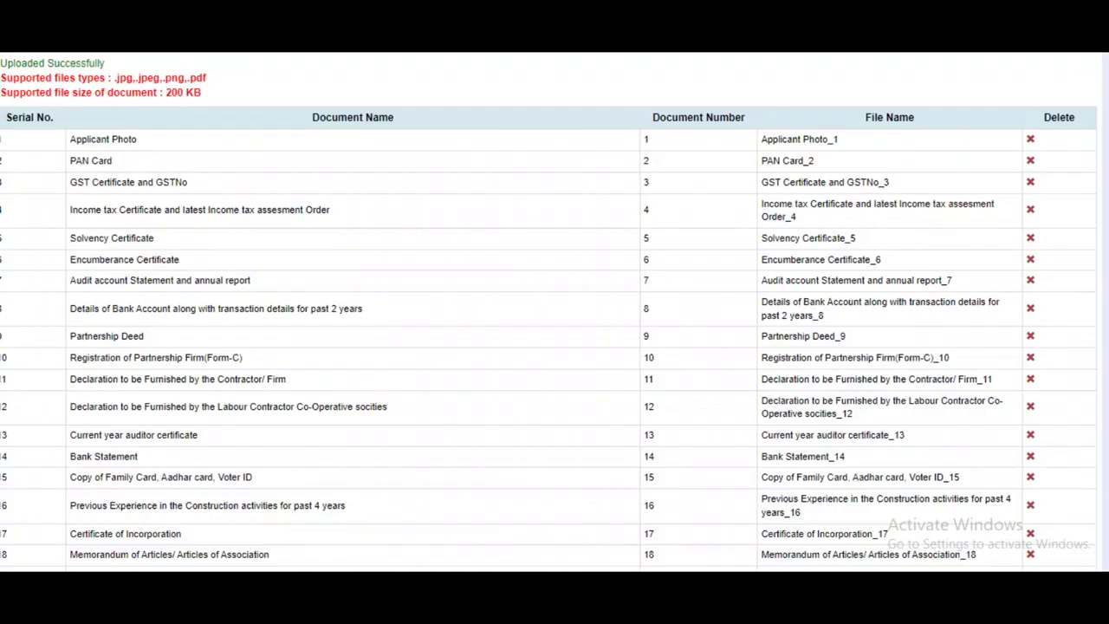
scroll(554, 312, down, 1)
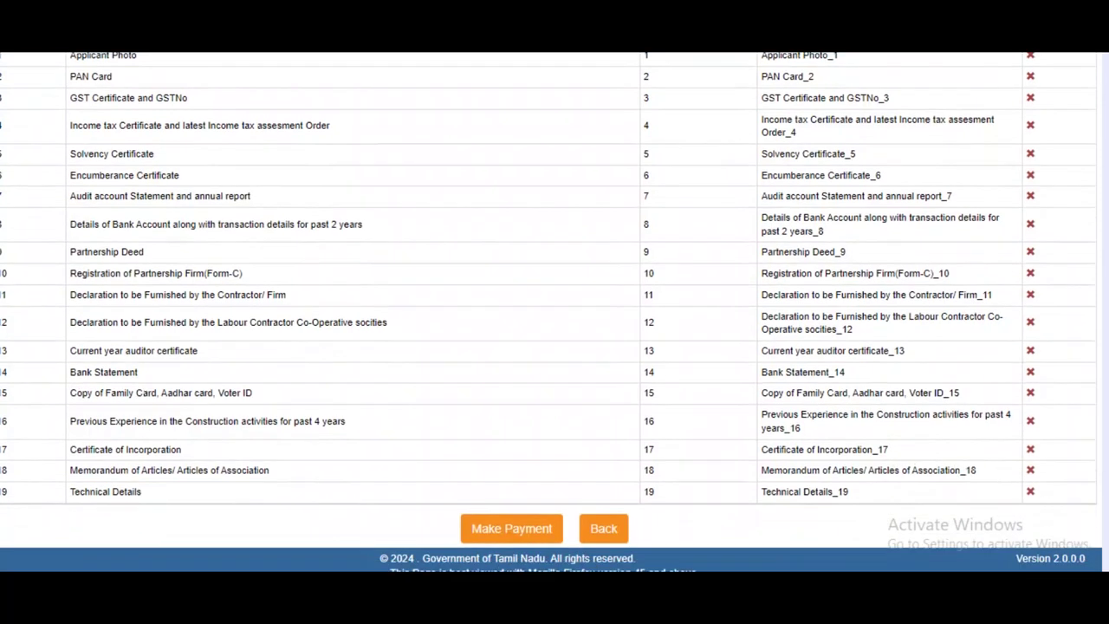